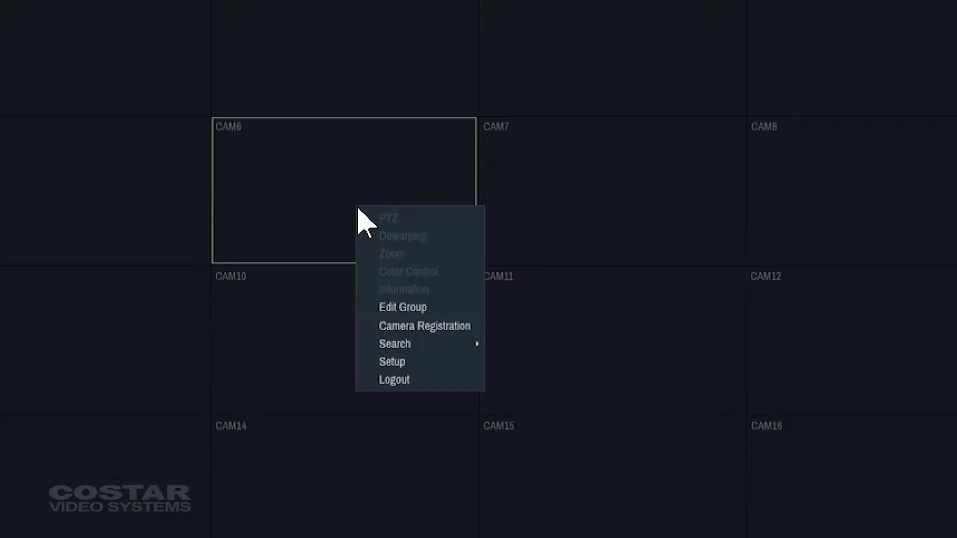
Open Camera Registration's Third Party Scan and set the address type in its Advanced Setup to Manual.
click(425, 327)
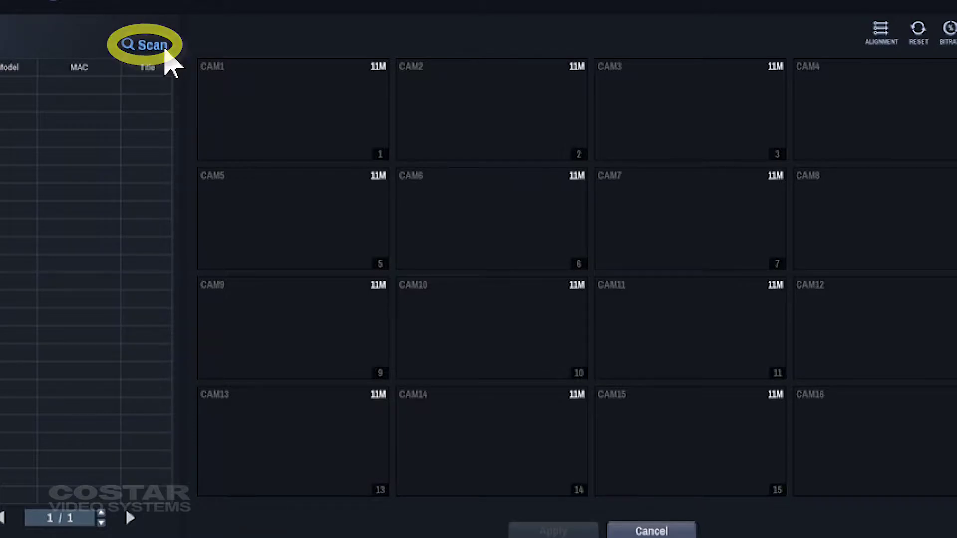
click(165, 49)
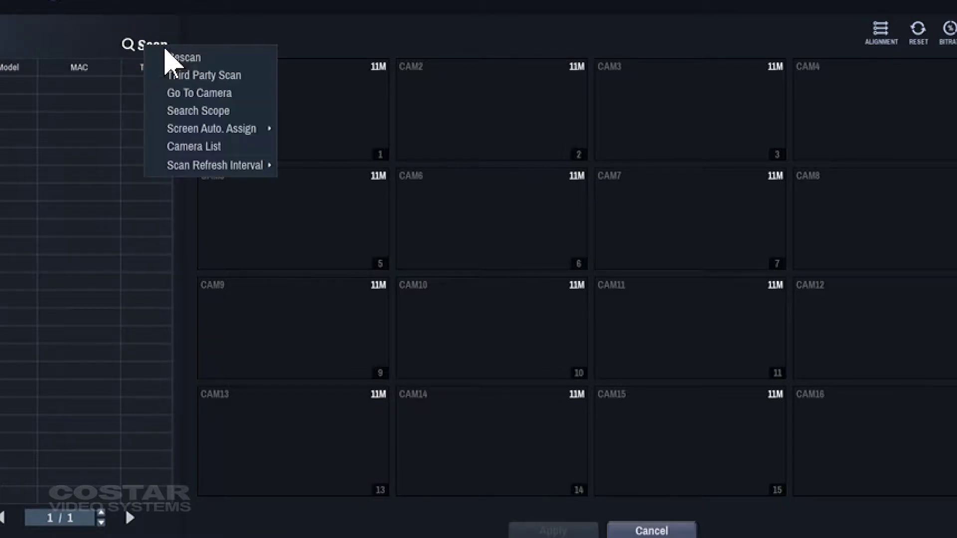
click(198, 80)
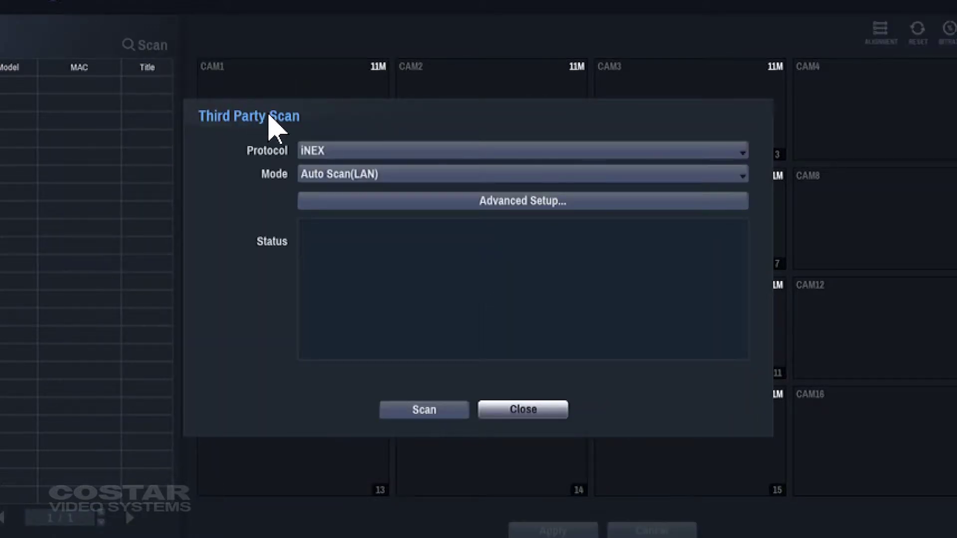
click(451, 204)
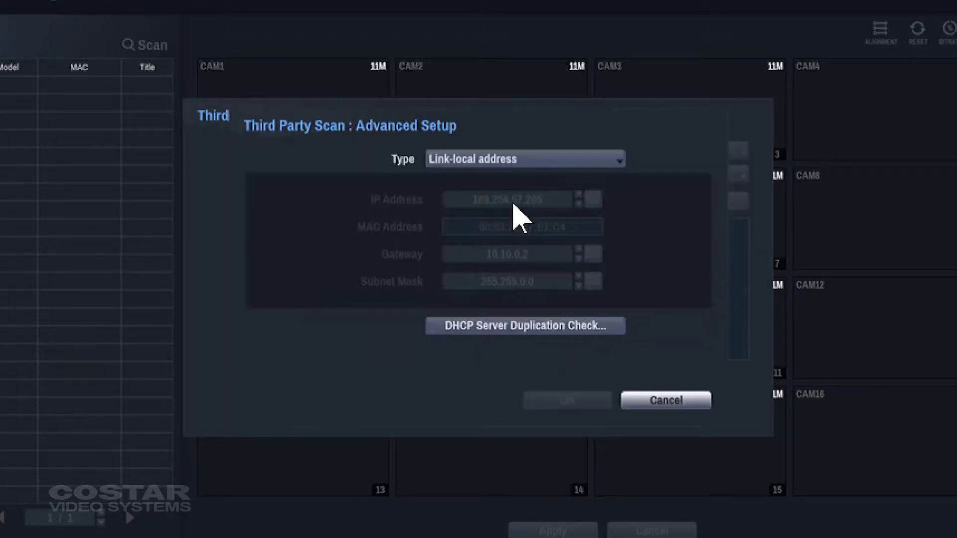
click(521, 167)
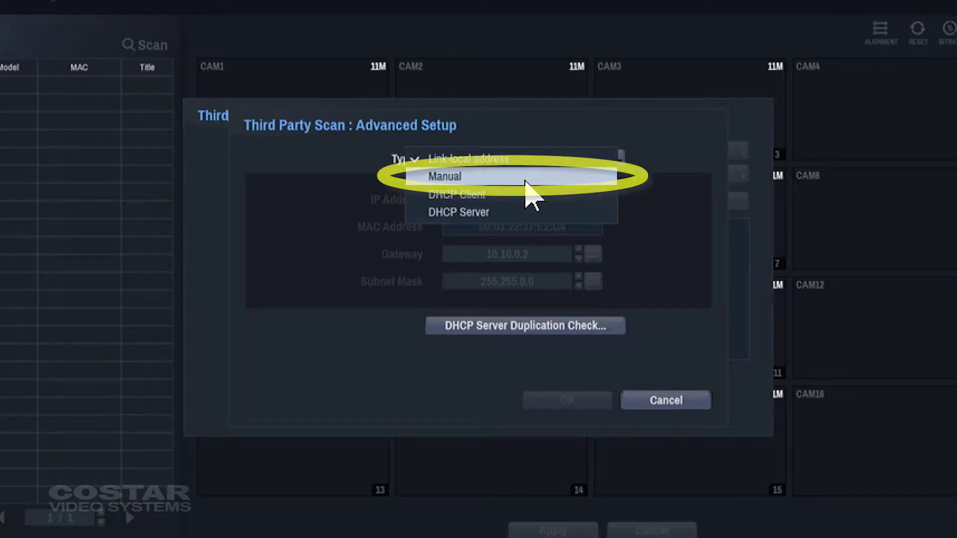
click(526, 181)
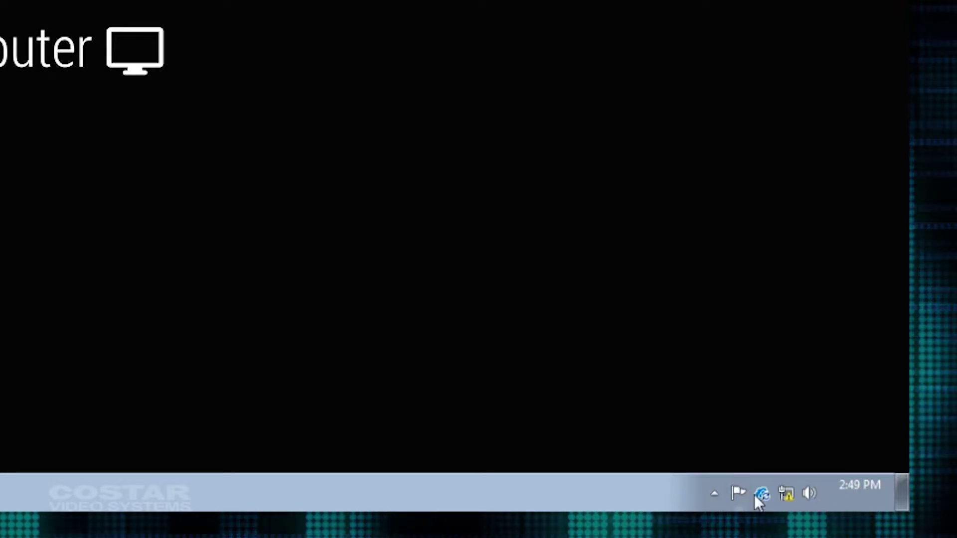
On the Windows computer, open the Internet Protocol Version 4 (TCP/IPv4) properties of the Local Area Connection adapter.
mouse_move(785, 493)
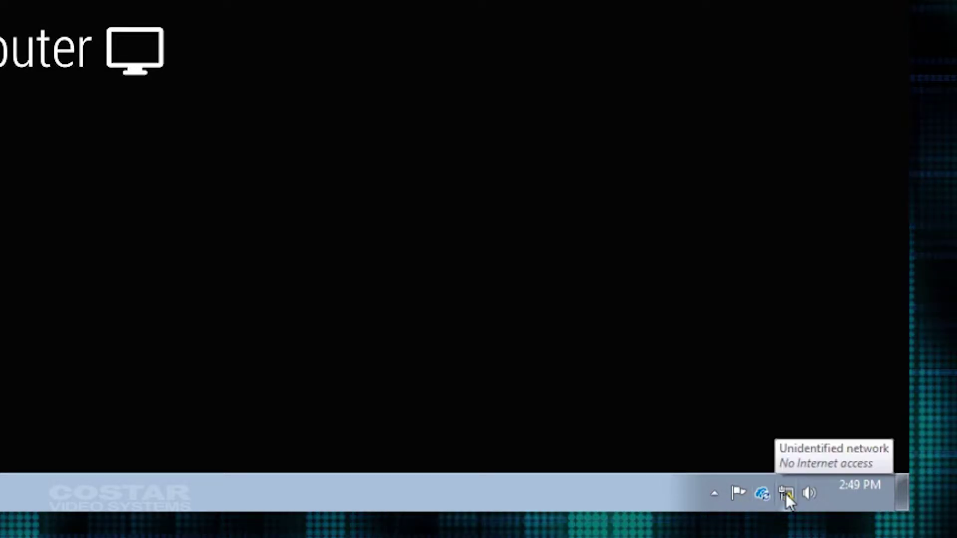
right_click(785, 494)
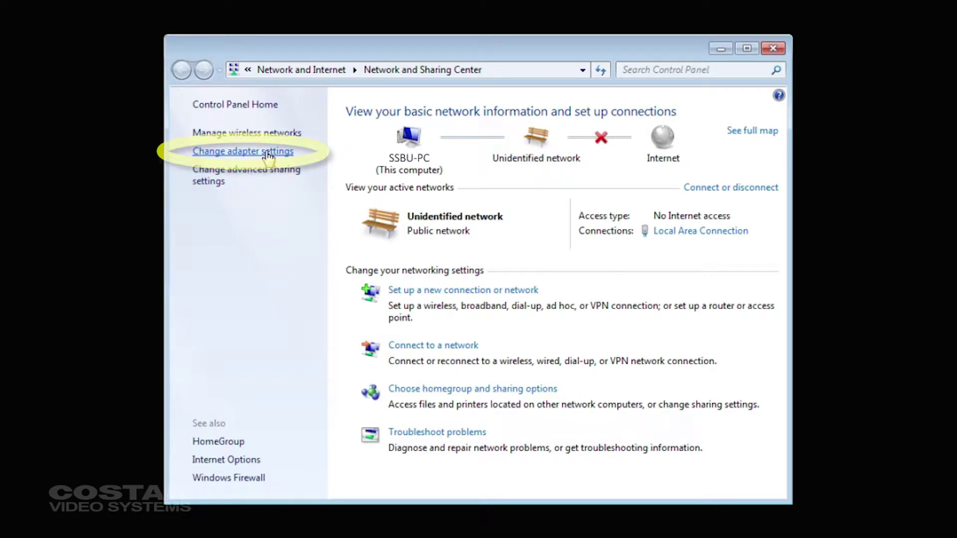
click(267, 153)
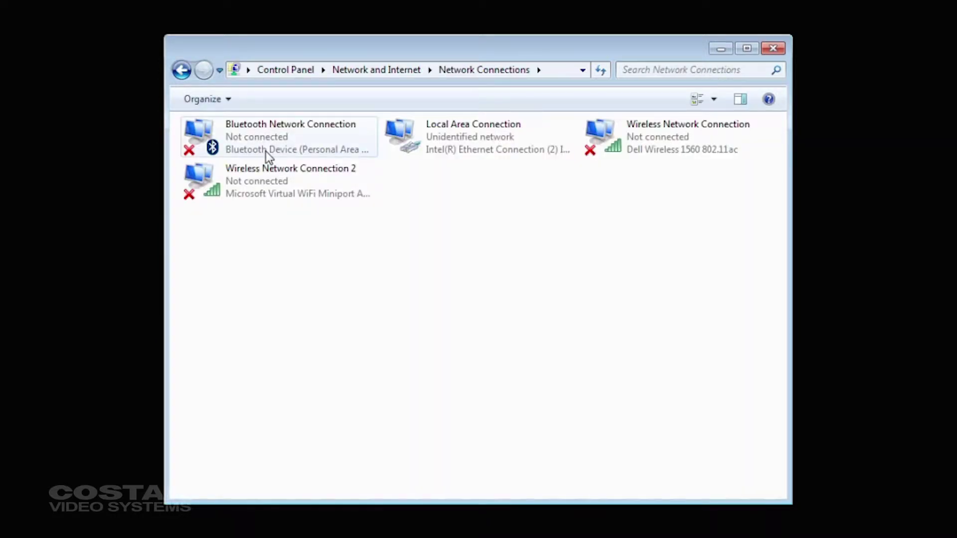
right_click(524, 150)
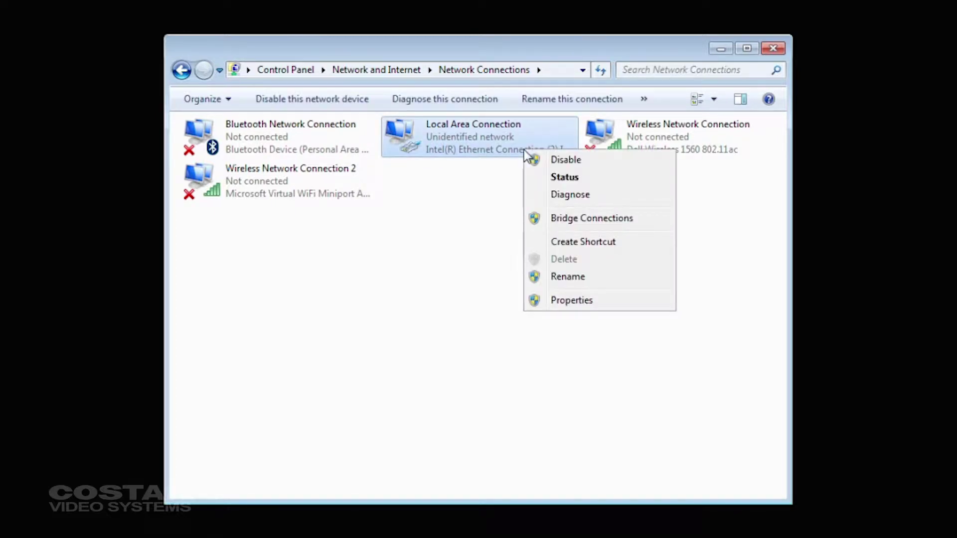
click(572, 300)
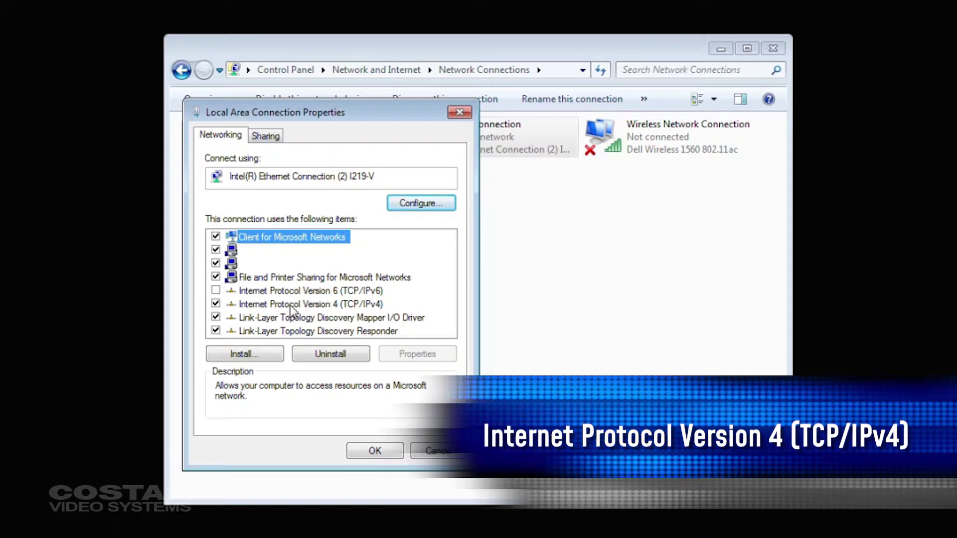
click(295, 305)
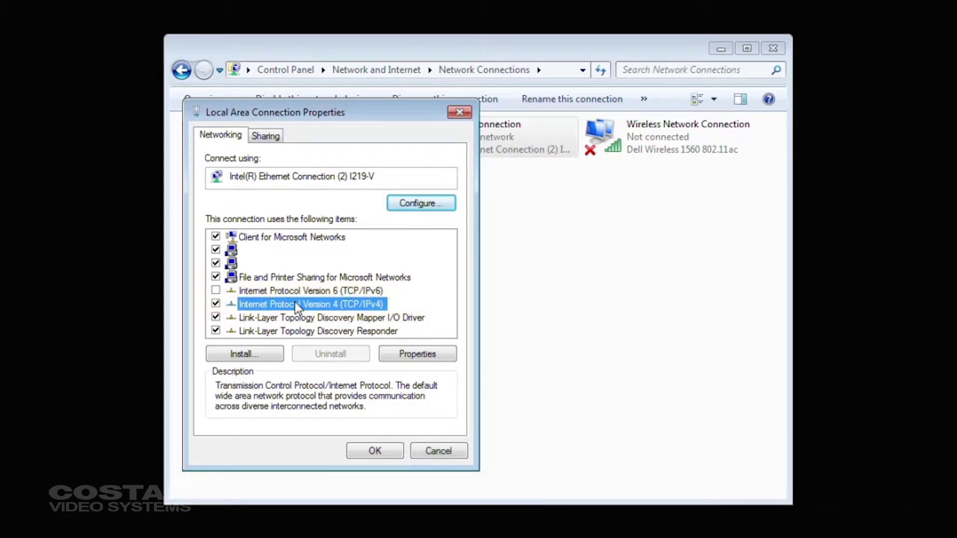
double_click(295, 302)
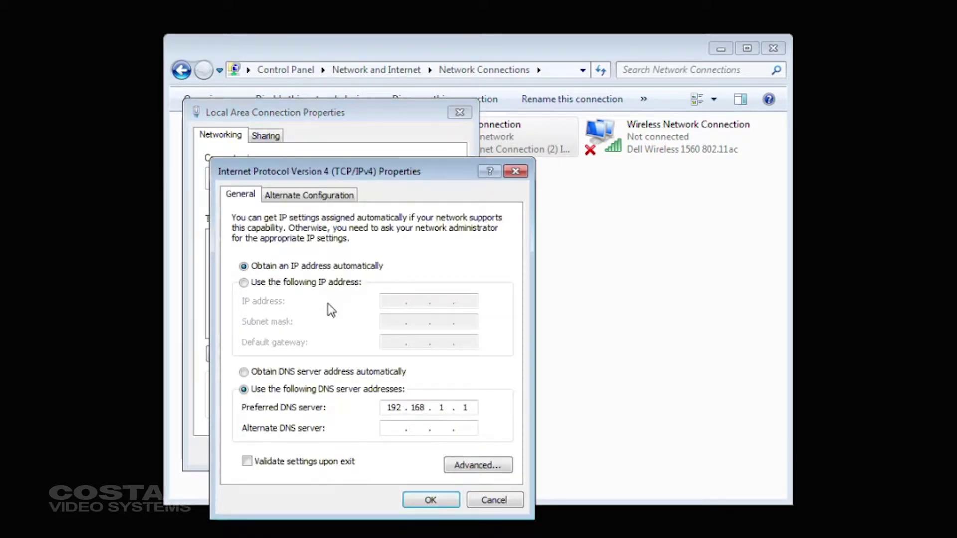
Assign the adapter the static IP address 10.10.254.10, subnet mask 255.255.0.0 and default gateway 10.10.254.1, and save the connection properties.
click(244, 283)
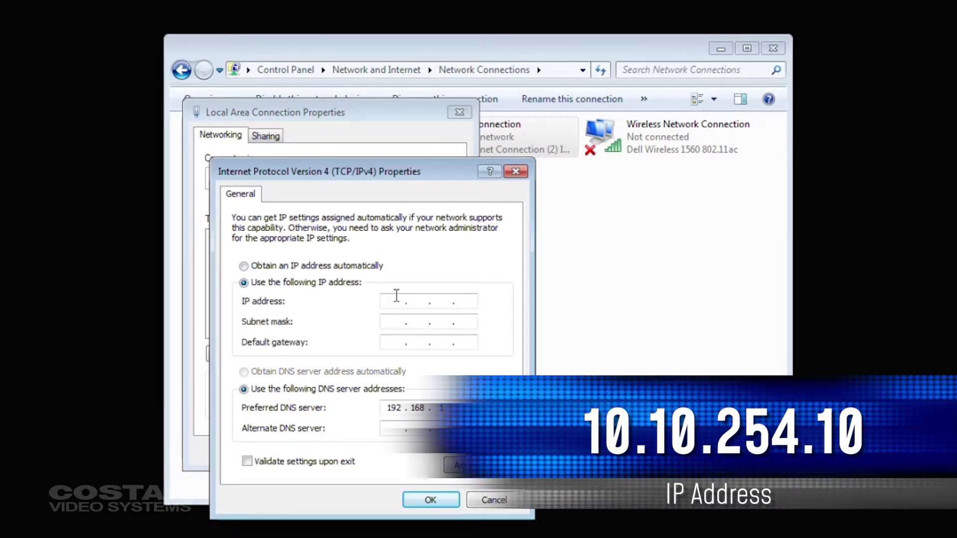
text(10 . 10 . 254 . 10)
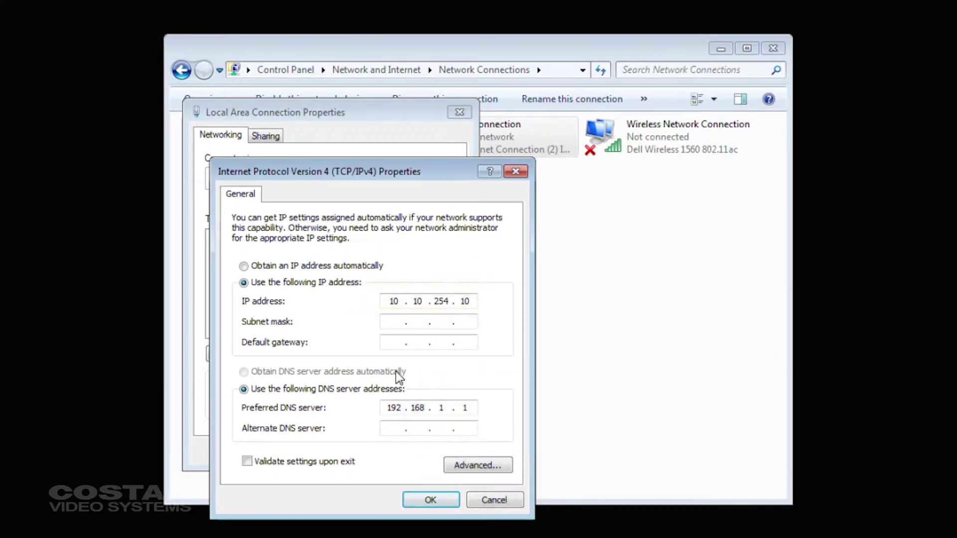
click(404, 321)
text(255.255.0.0)
click(391, 342)
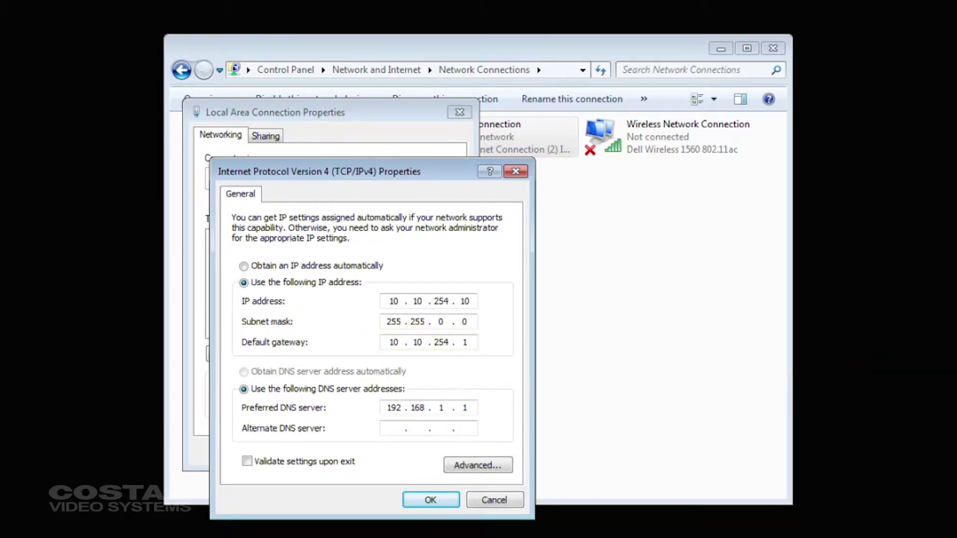
click(429, 501)
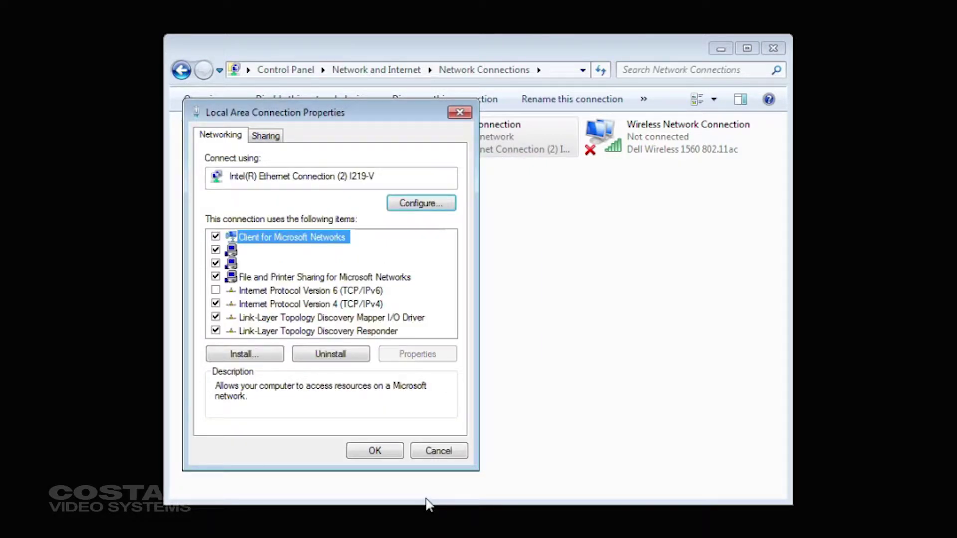
click(379, 448)
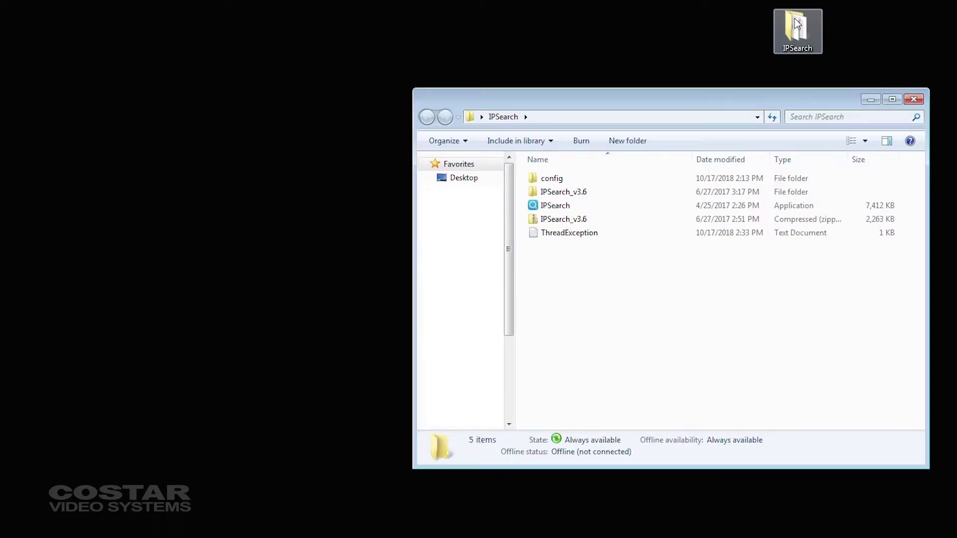
Launch the IPSearch application from the IPSearch folder and allow it to run.
click(556, 194)
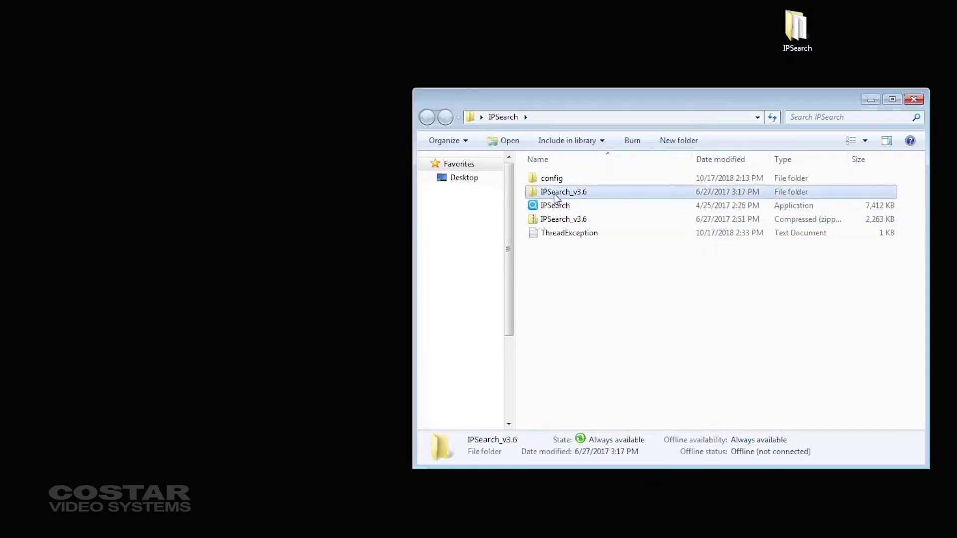
double_click(563, 205)
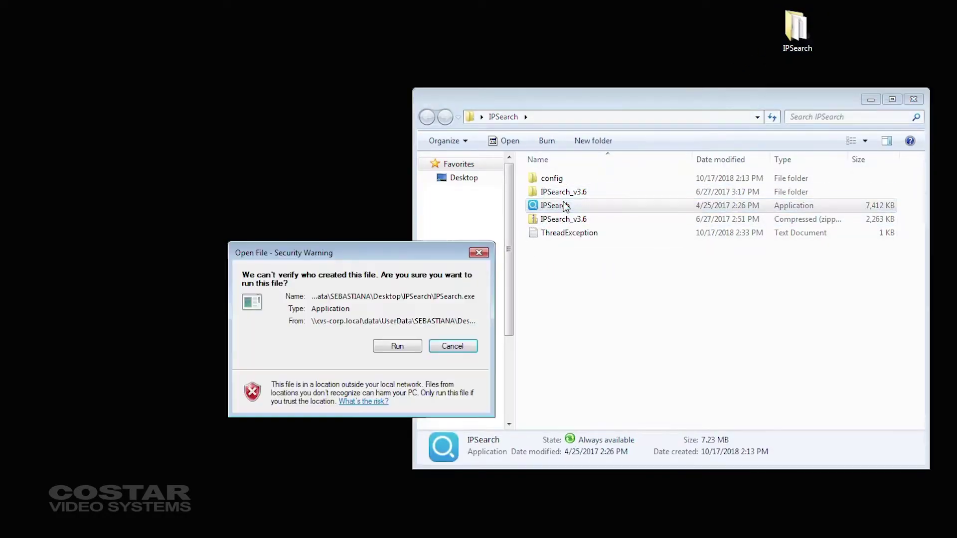
click(394, 347)
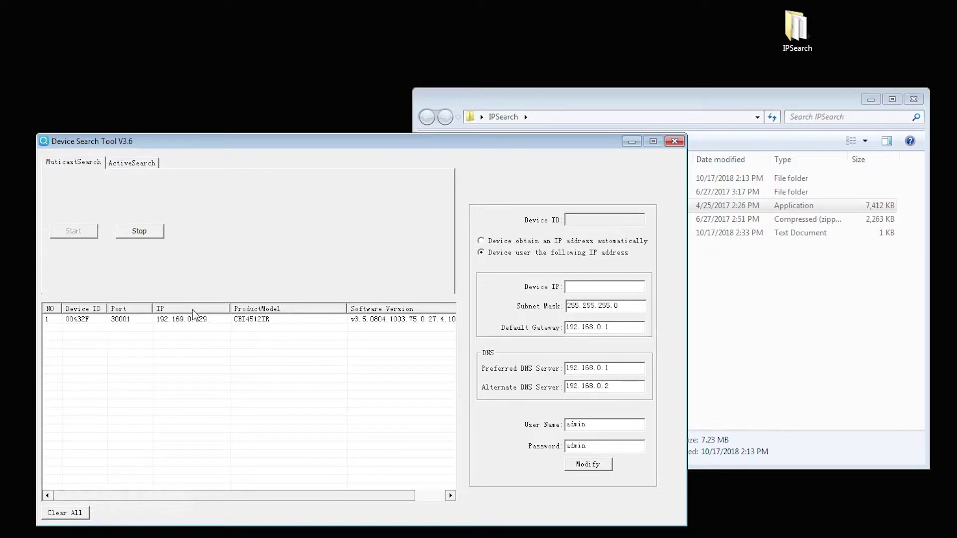
Set the found CBI4512IR camera's device IP to 10.10.254.100, subnet mask to 255.255.0.0 and default gateway to 10.10.254.1, and apply the changes.
click(210, 319)
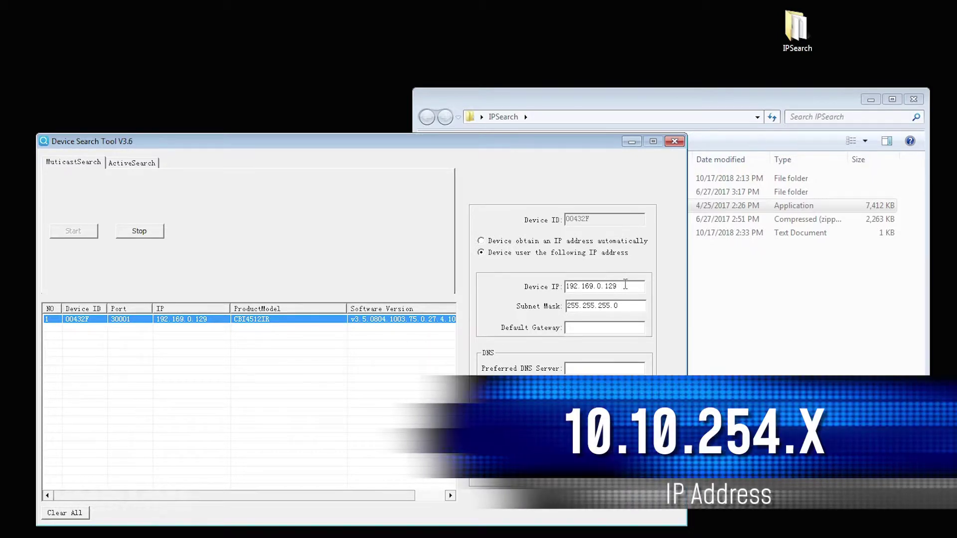
double_click(604, 283)
text(10.10.254.100)
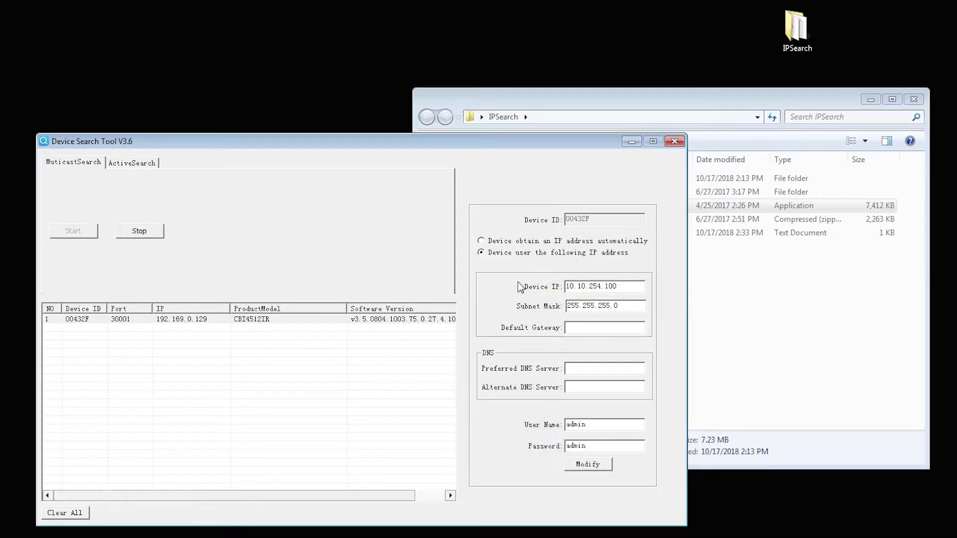
double_click(607, 310)
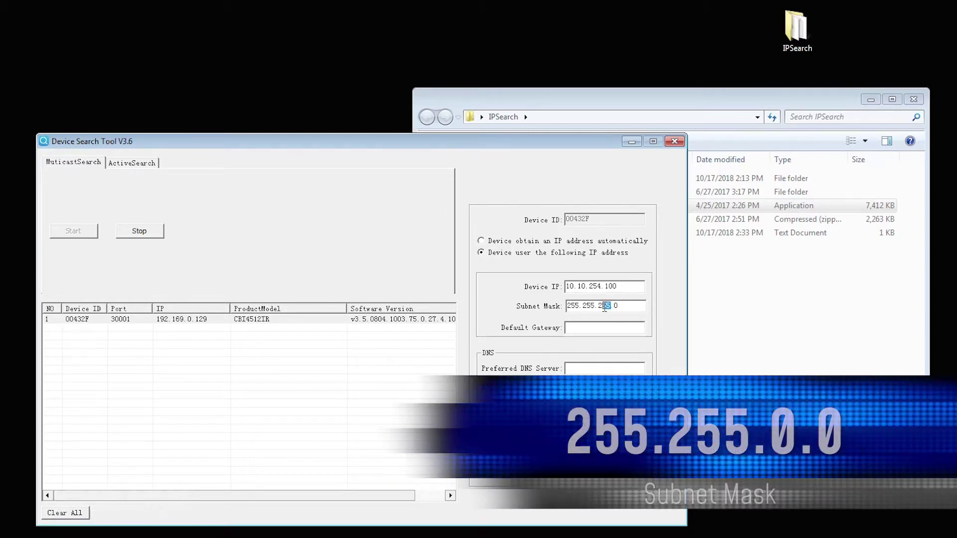
text(0)
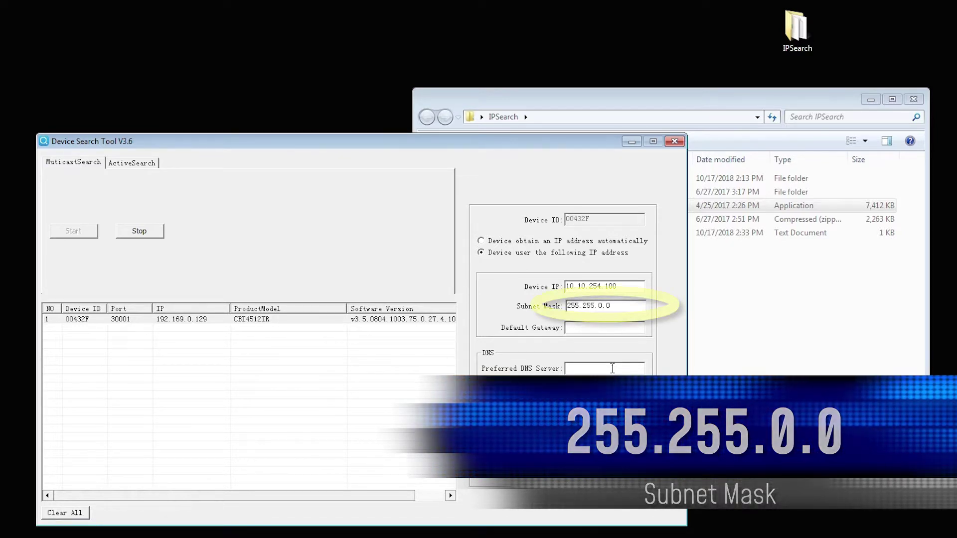
click(592, 327)
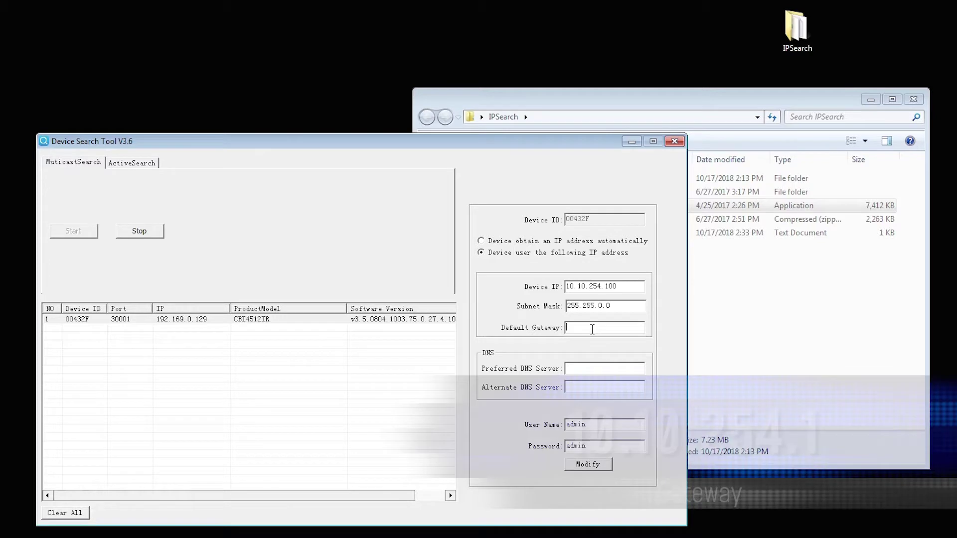
text(10.10.254.1)
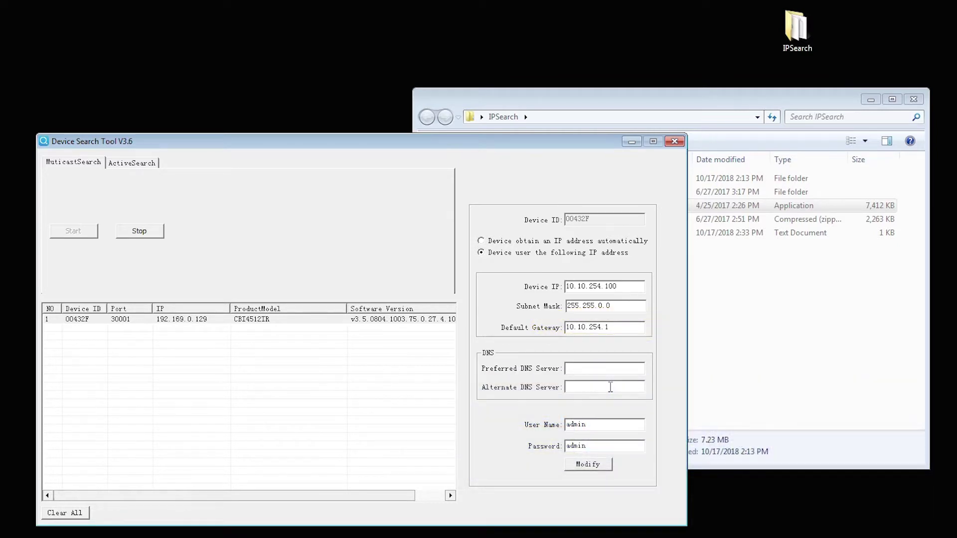
click(588, 465)
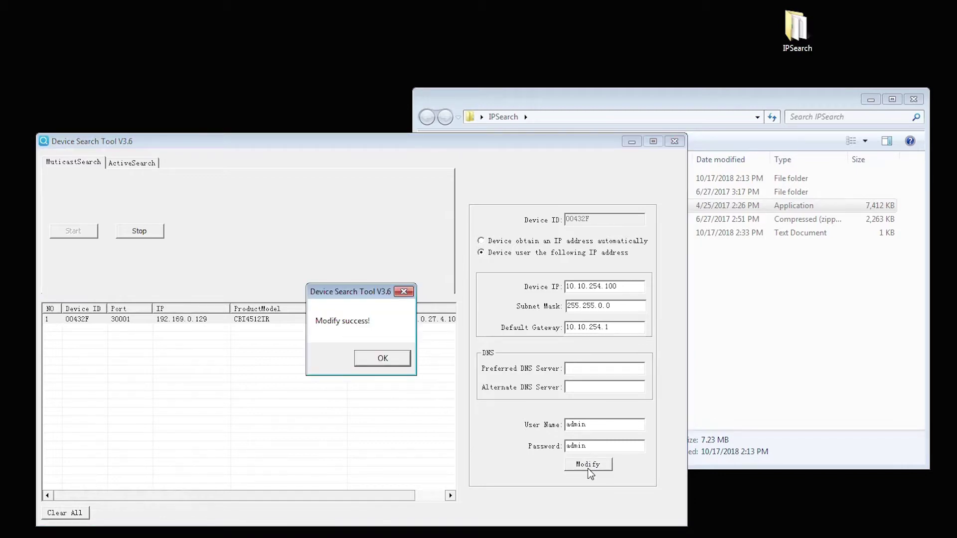
click(382, 358)
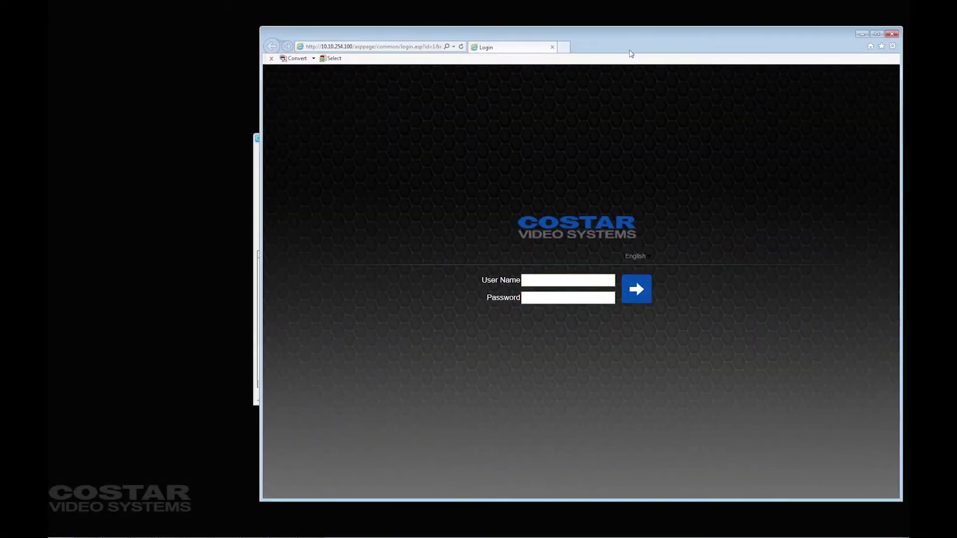
drag(646, 55, 586, 54)
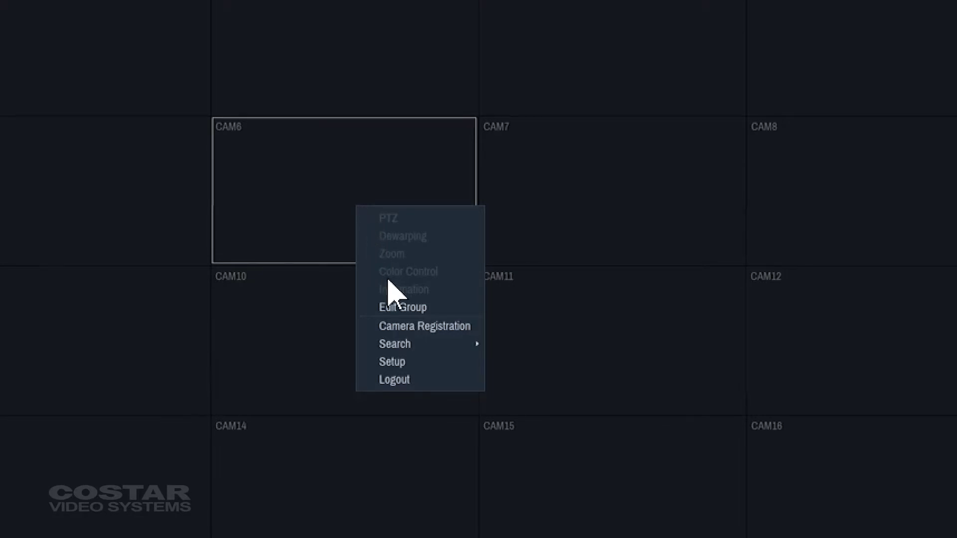
On the recorder, open Camera Registration's Third Party Scan and set the protocol to Onvif Conformance.
click(424, 329)
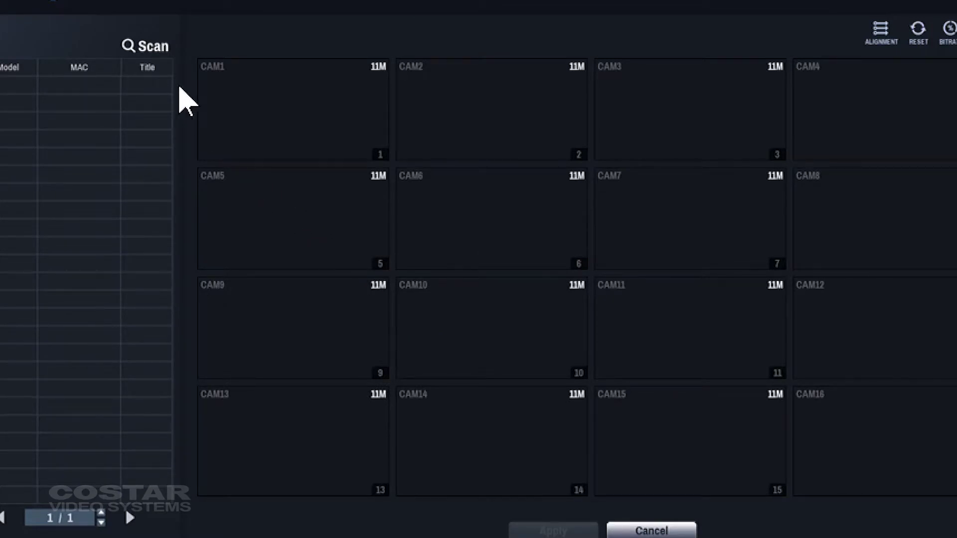
click(165, 50)
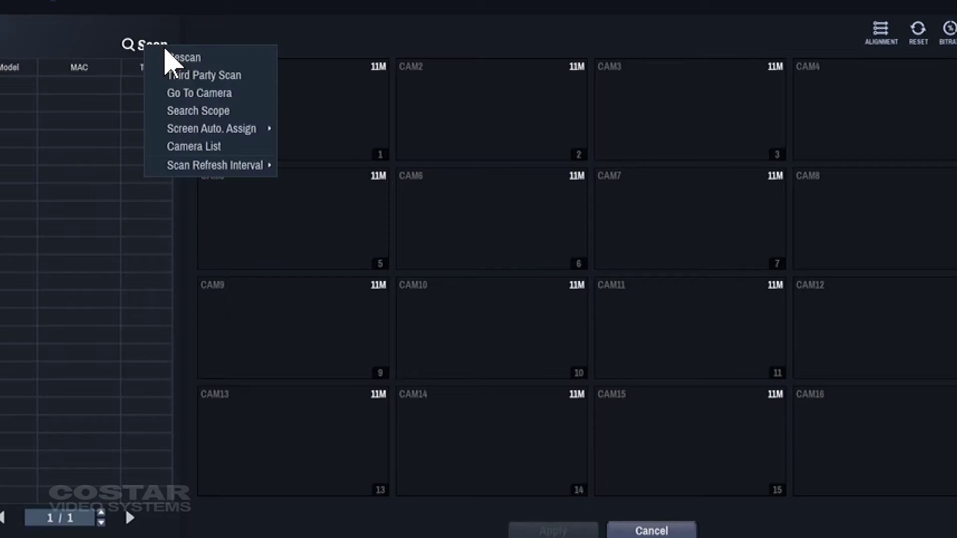
click(199, 76)
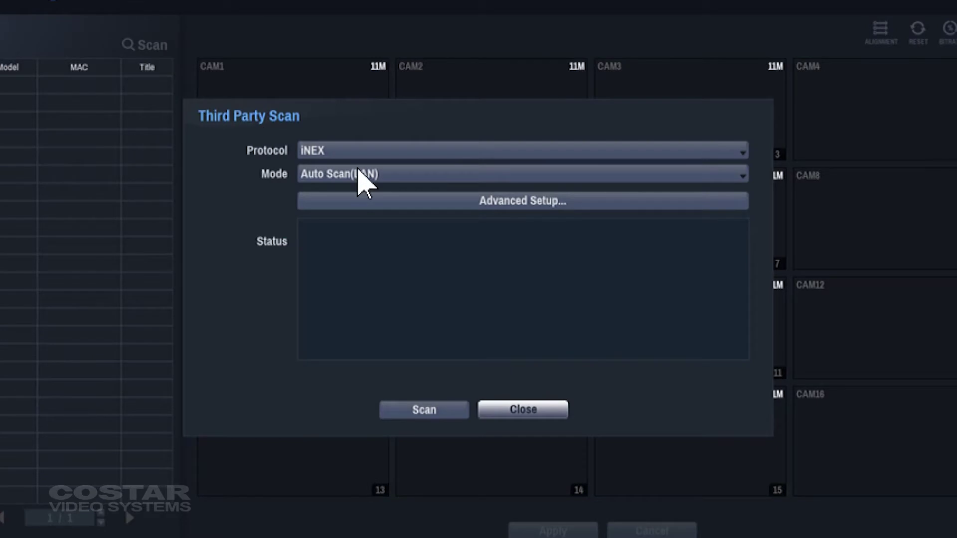
click(400, 156)
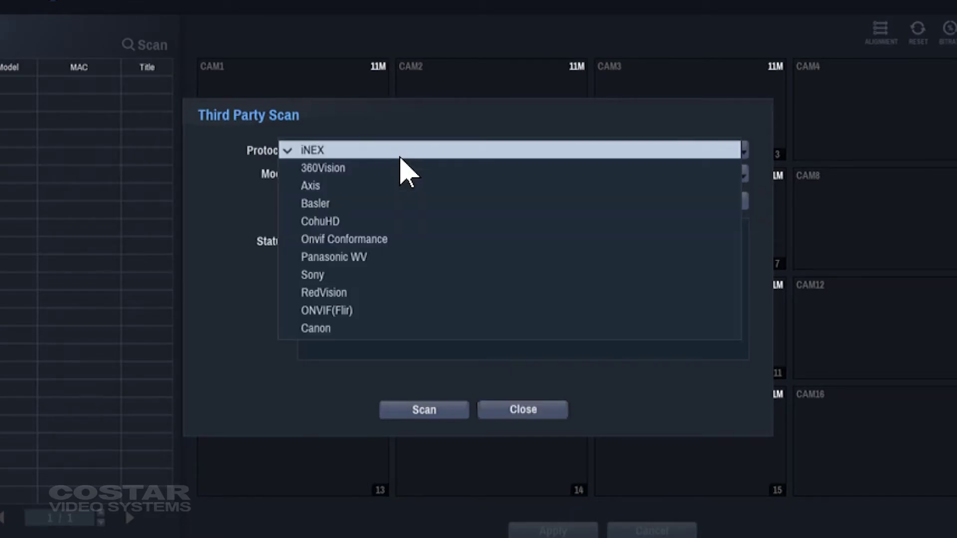
click(396, 240)
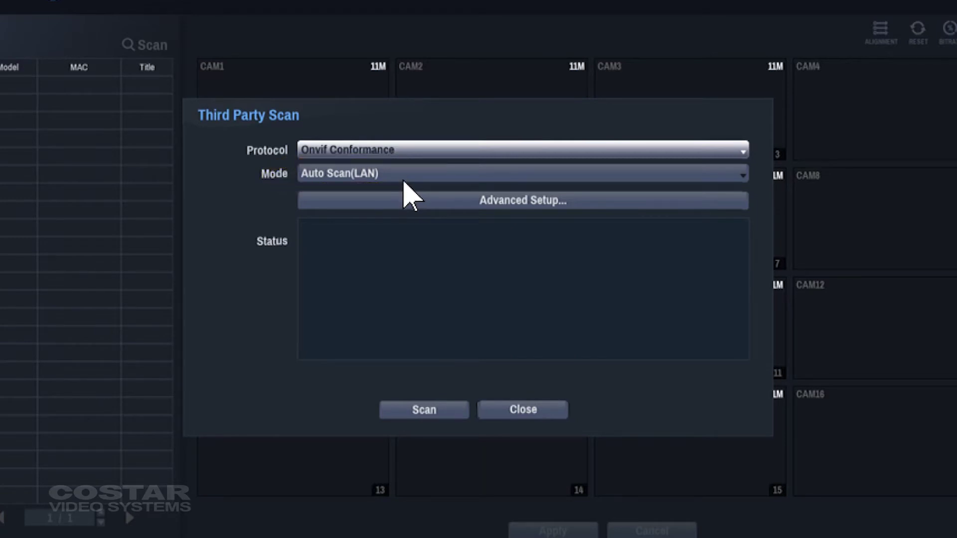
Run an Auto Scan (LAN) for Onvif cameras, stop it, and select the found camera in the registration list.
click(430, 411)
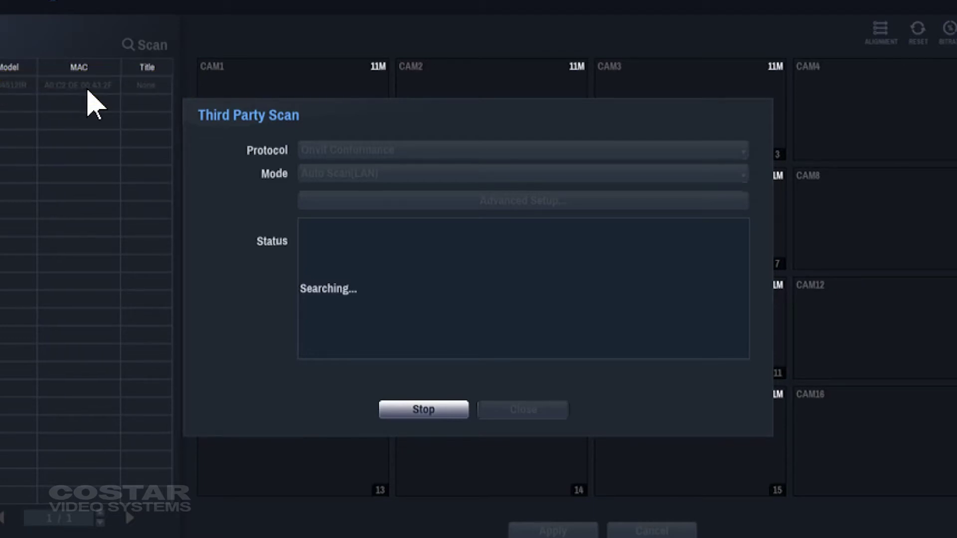
click(414, 416)
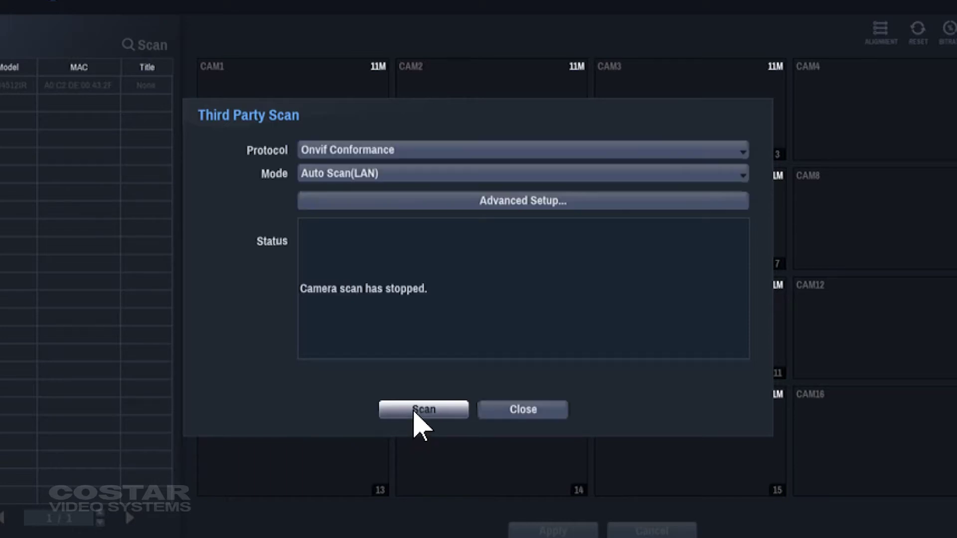
click(531, 421)
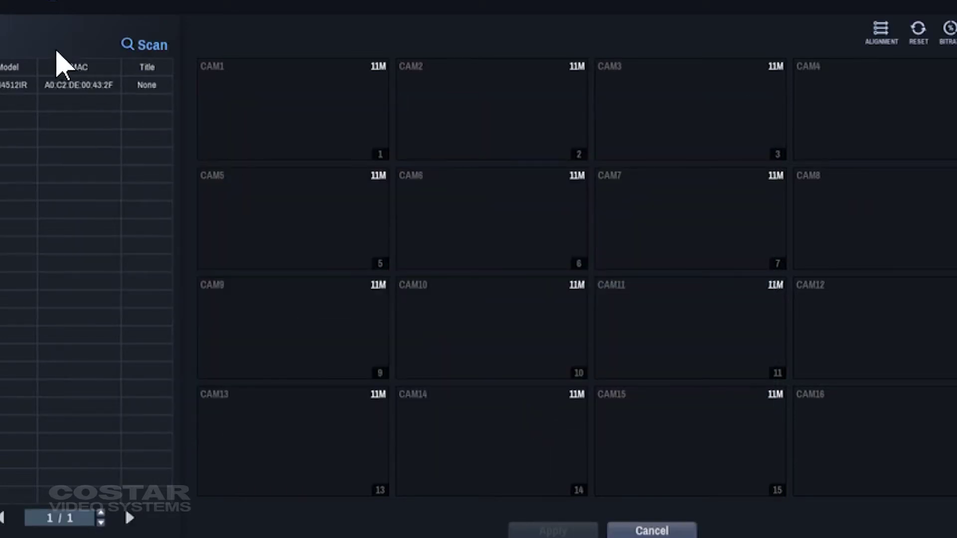
click(76, 85)
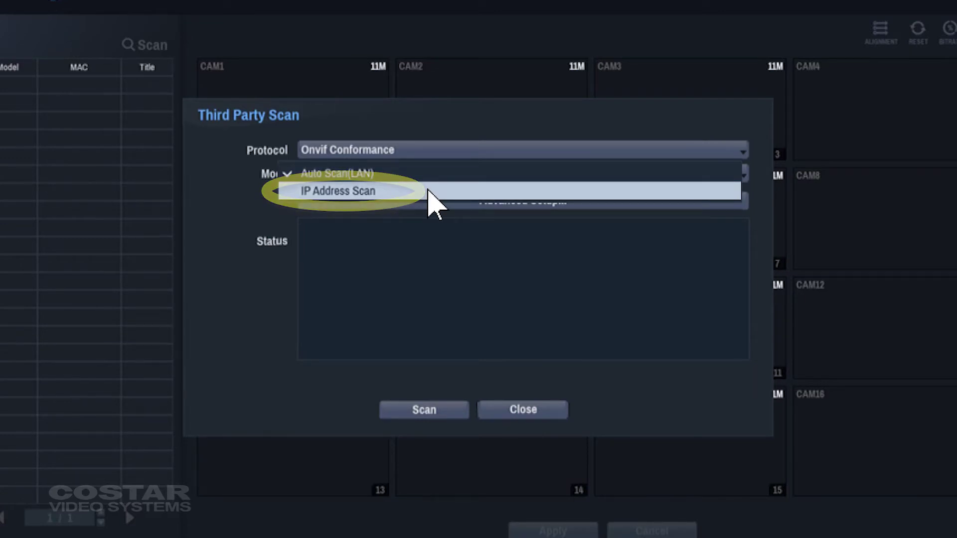
Run a third party scan in IP Address Scan mode for the address 10.10.254.100, and close the scan dialog.
click(433, 192)
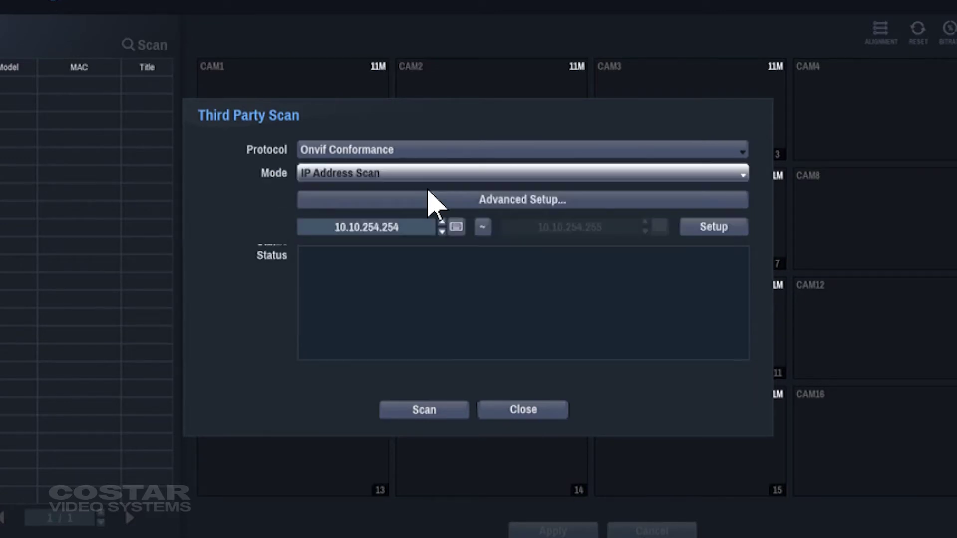
click(413, 224)
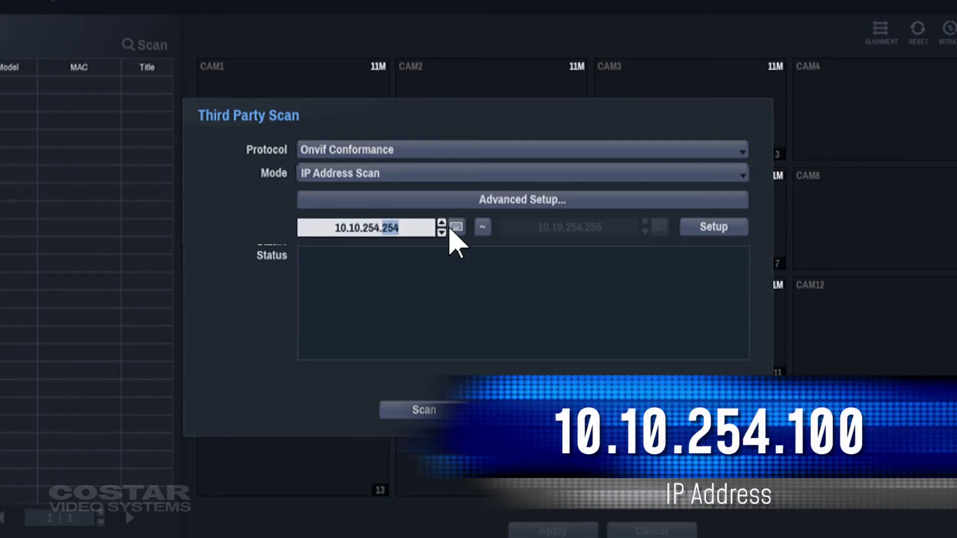
click(455, 228)
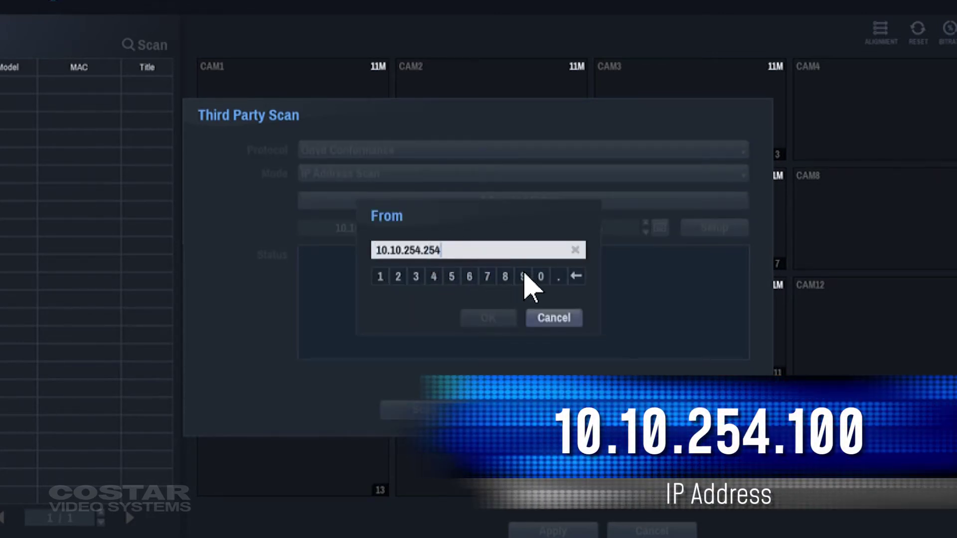
click(577, 276)
click(576, 276)
click(577, 276)
click(541, 277)
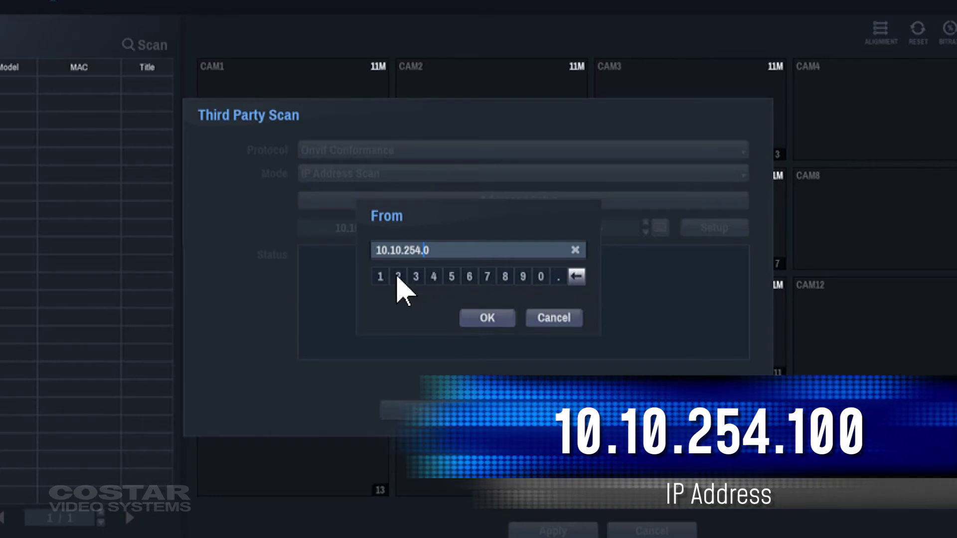
click(380, 276)
click(541, 277)
click(540, 276)
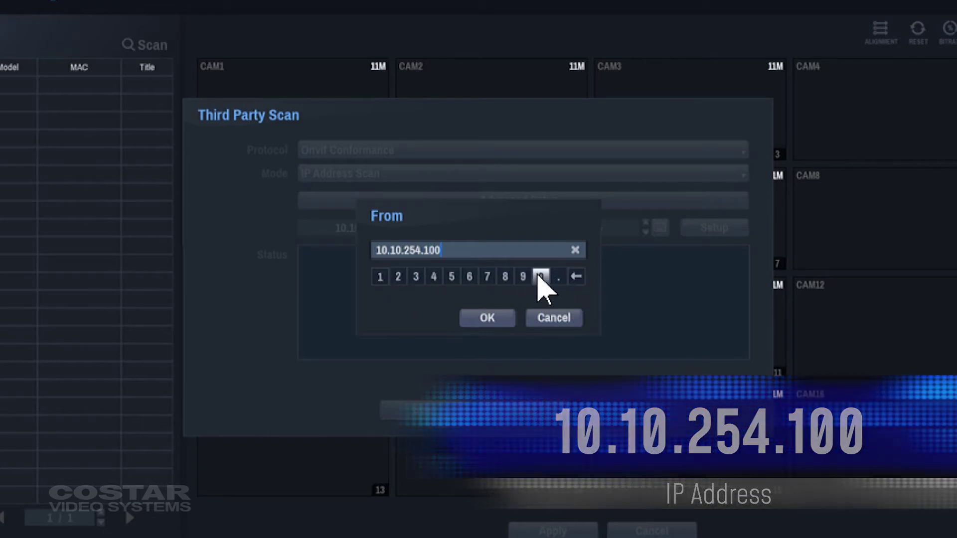
click(508, 318)
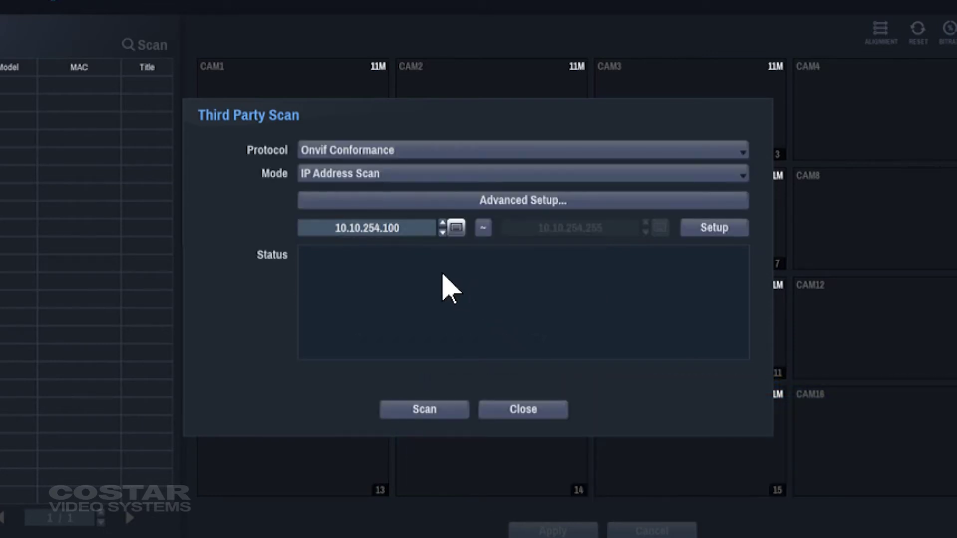
click(408, 411)
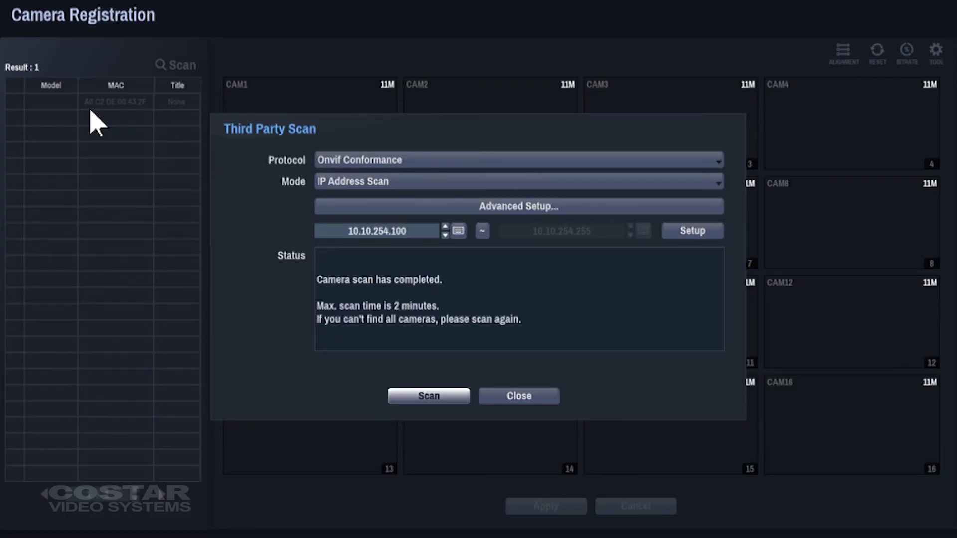
click(487, 399)
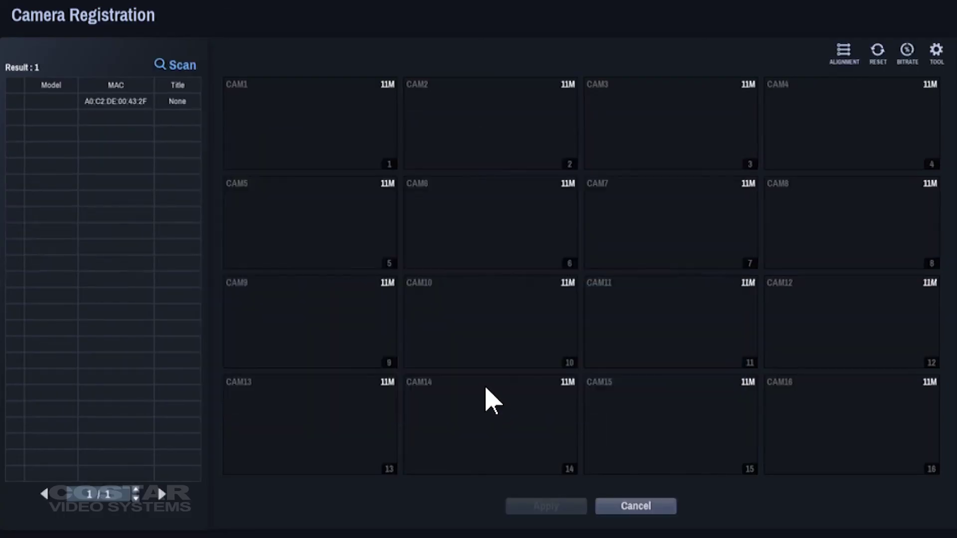
Add the found camera from the result list and enter admin as the user for its login.
click(102, 103)
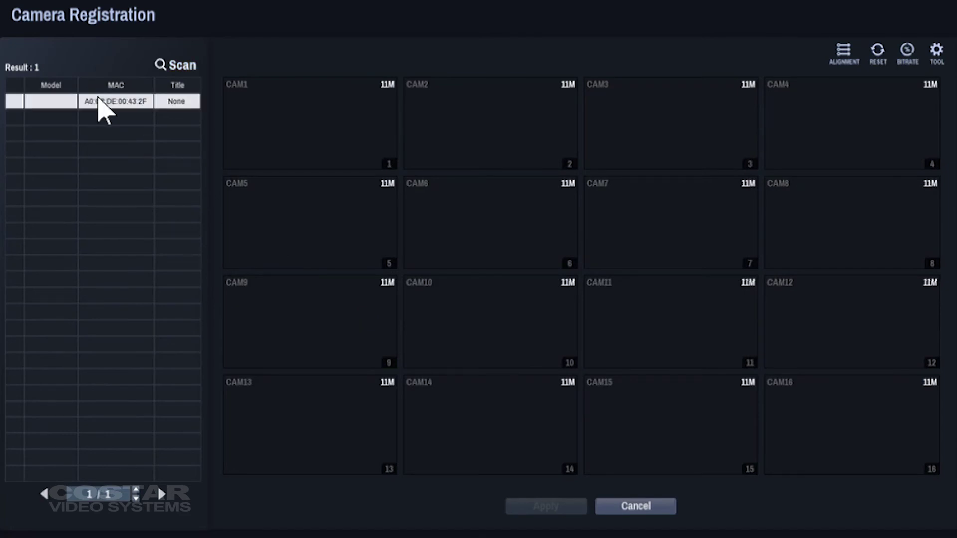
right_click(102, 104)
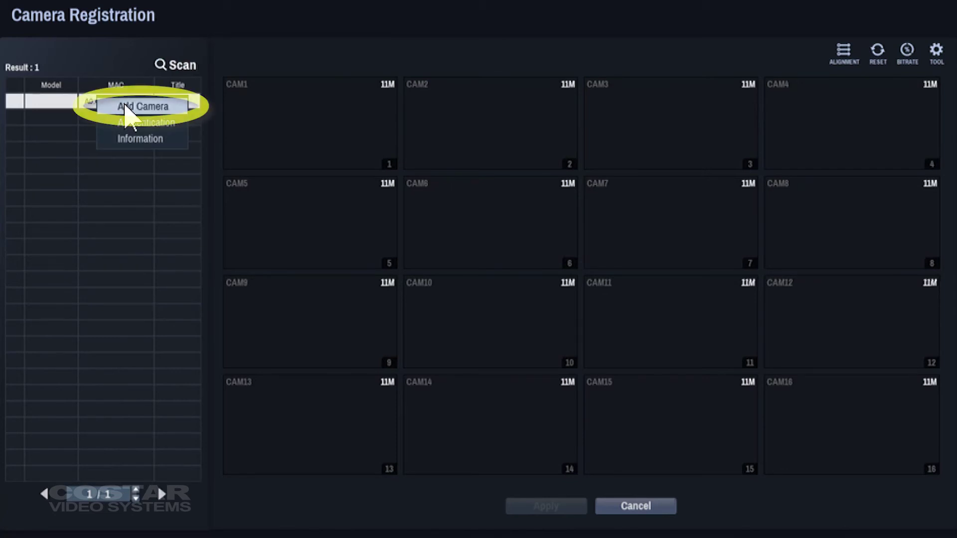
click(129, 112)
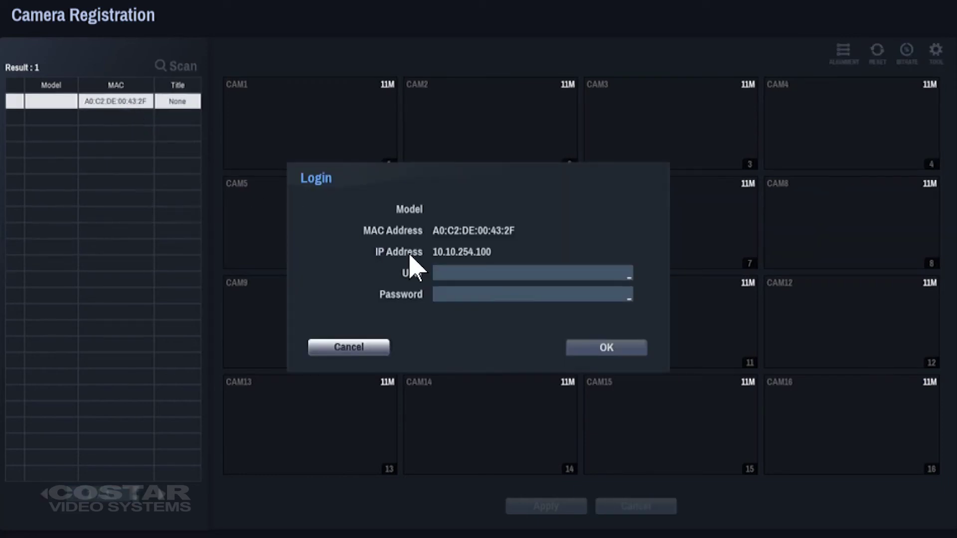
click(443, 273)
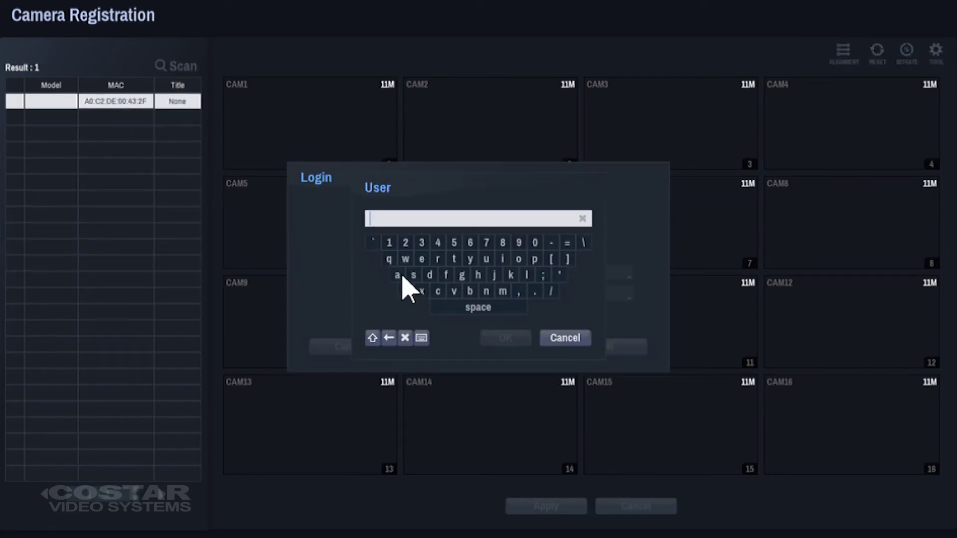
click(396, 275)
click(430, 275)
click(503, 292)
click(502, 259)
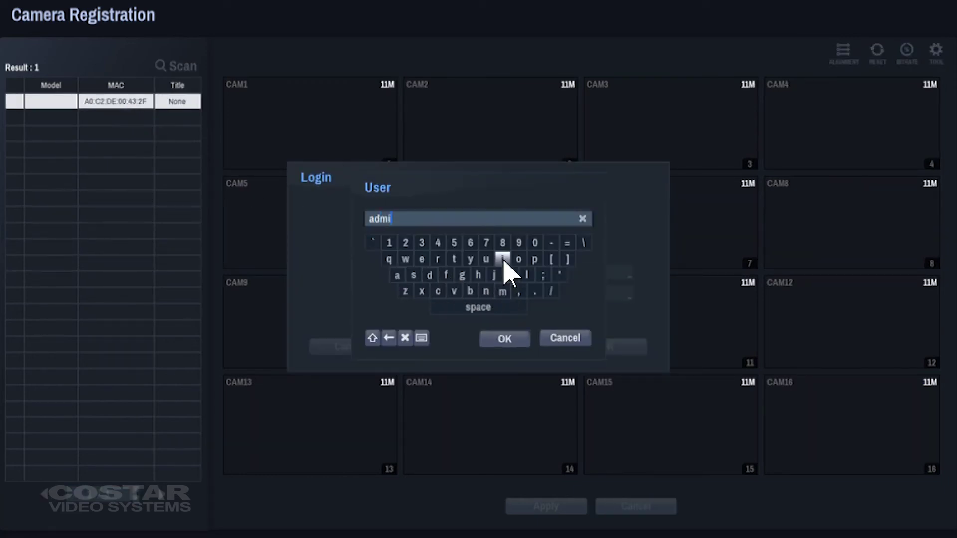
click(486, 291)
click(500, 339)
Enter the camera's account password and submit the login to add the camera.
click(459, 293)
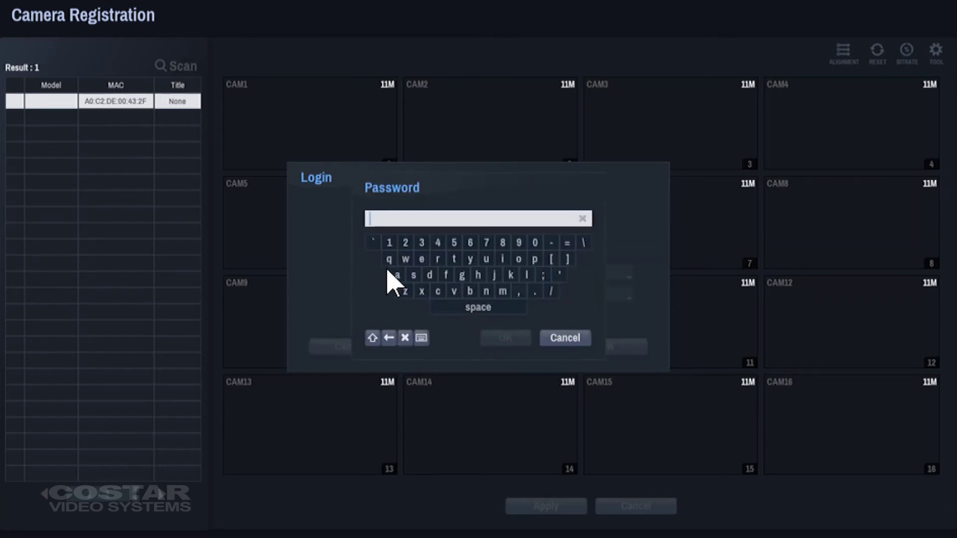
click(396, 275)
click(430, 275)
click(503, 291)
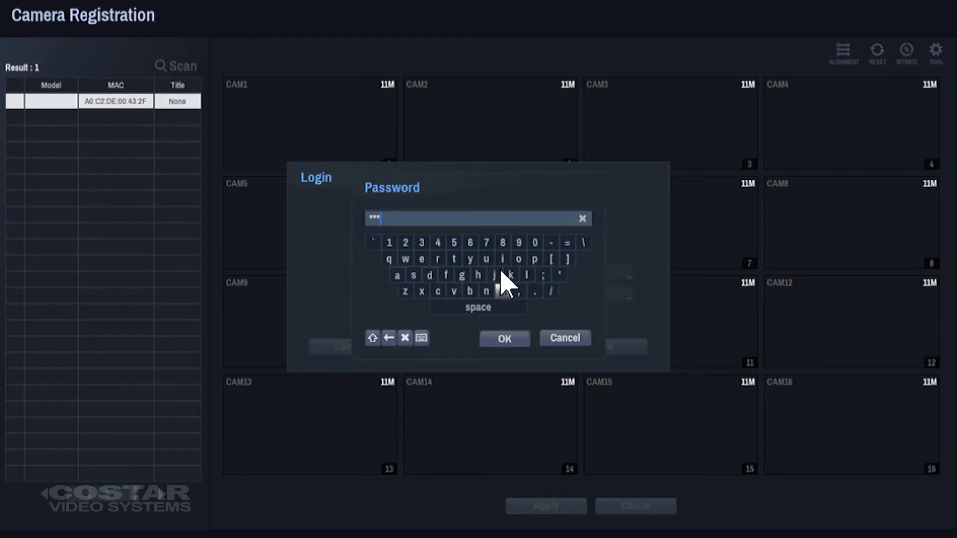
click(503, 259)
click(486, 292)
click(503, 339)
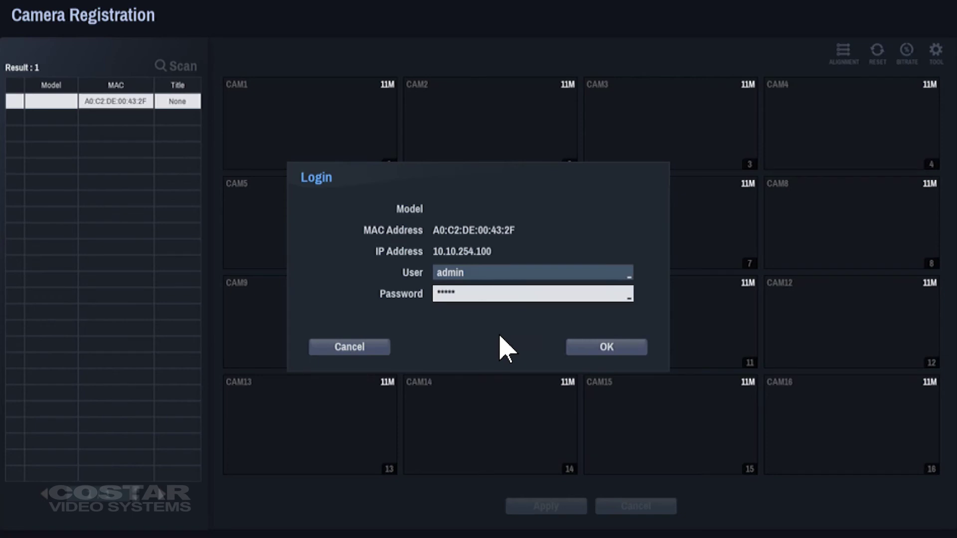
click(582, 347)
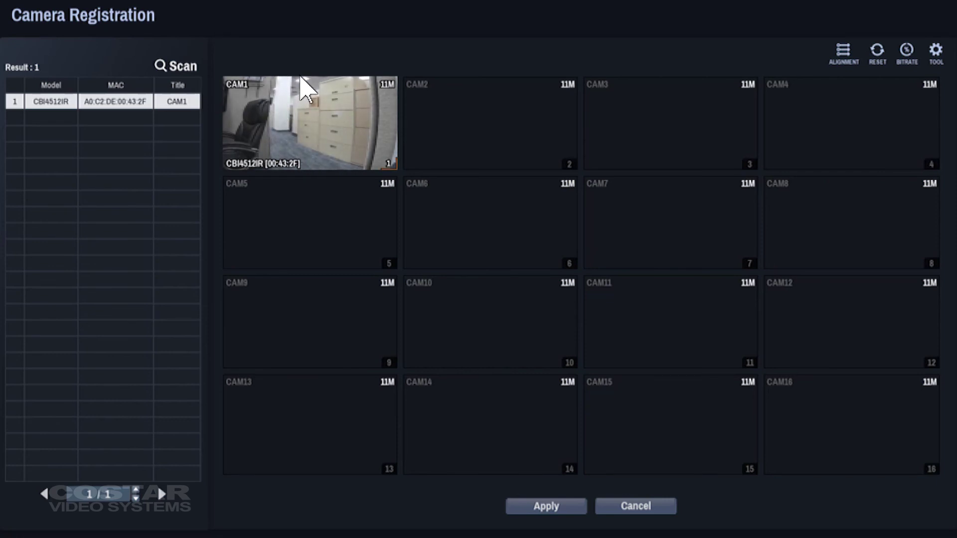
Apply the camera registration, accepting the third-party camera notice and confirming that the camera is registered.
click(568, 508)
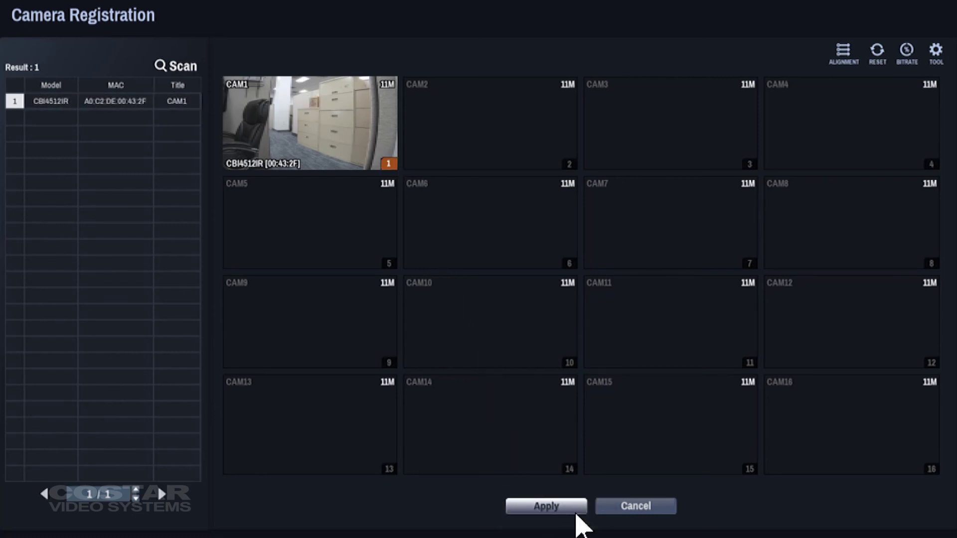
click(577, 513)
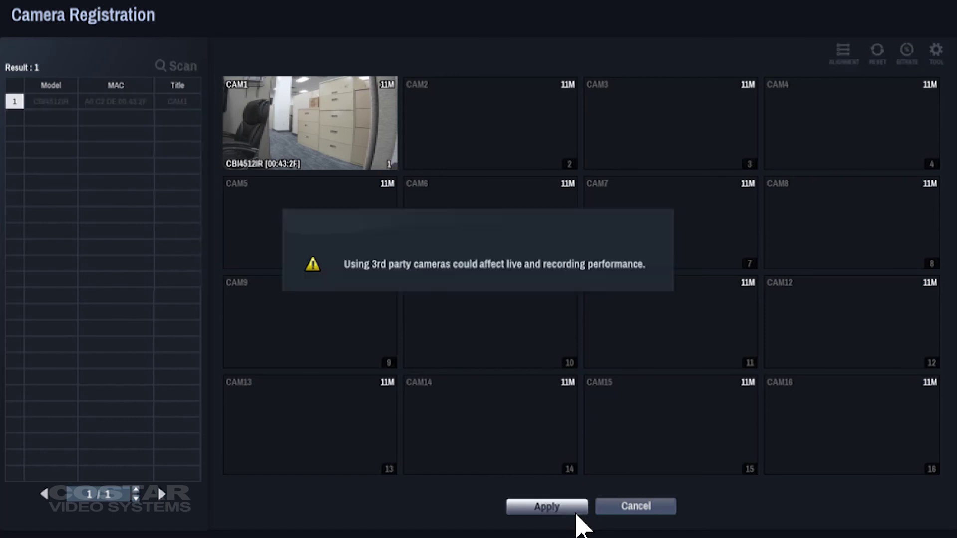
click(629, 308)
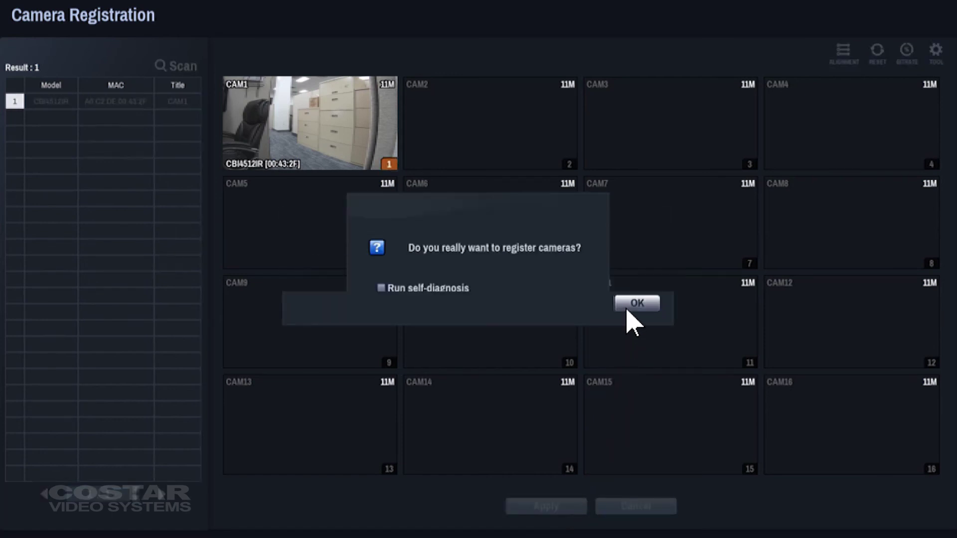
click(534, 319)
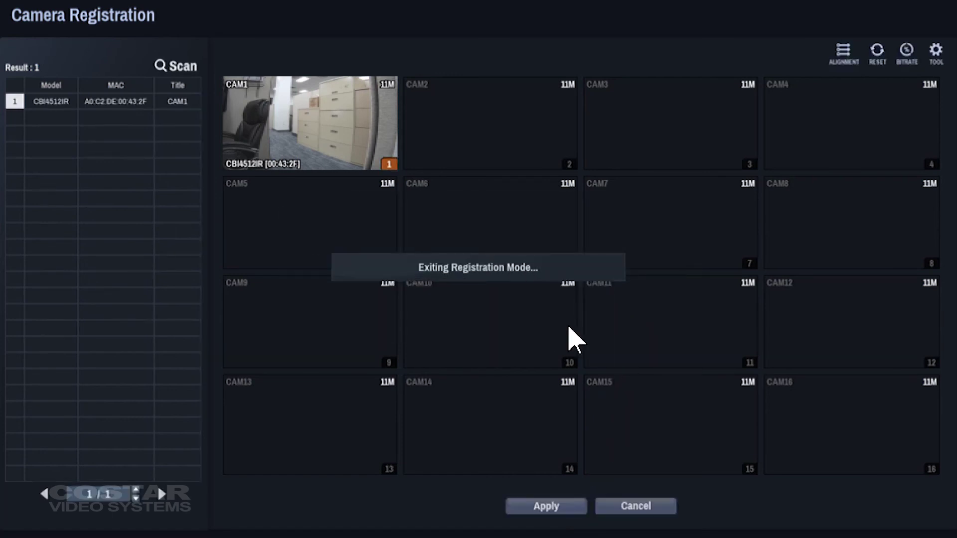